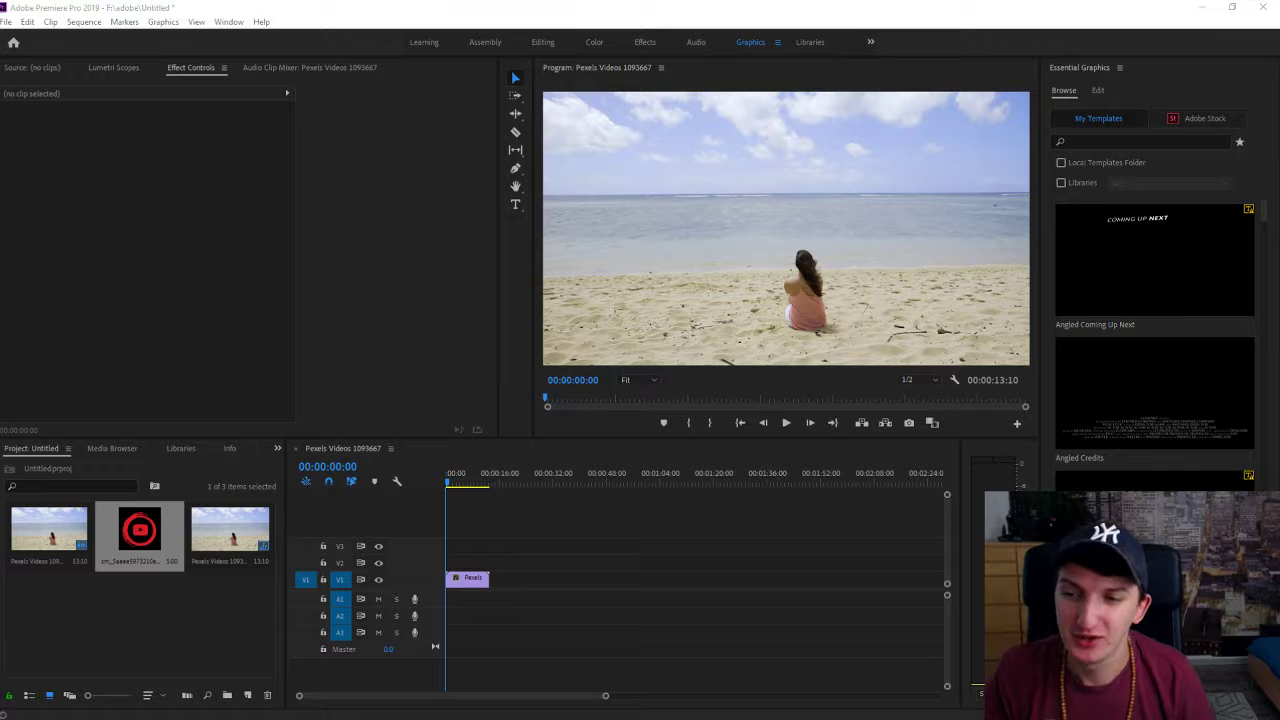
Step: Place the YouTube logo PNG on V2 and extend it to the beach clip's full length
drag(118, 553, 453, 564)
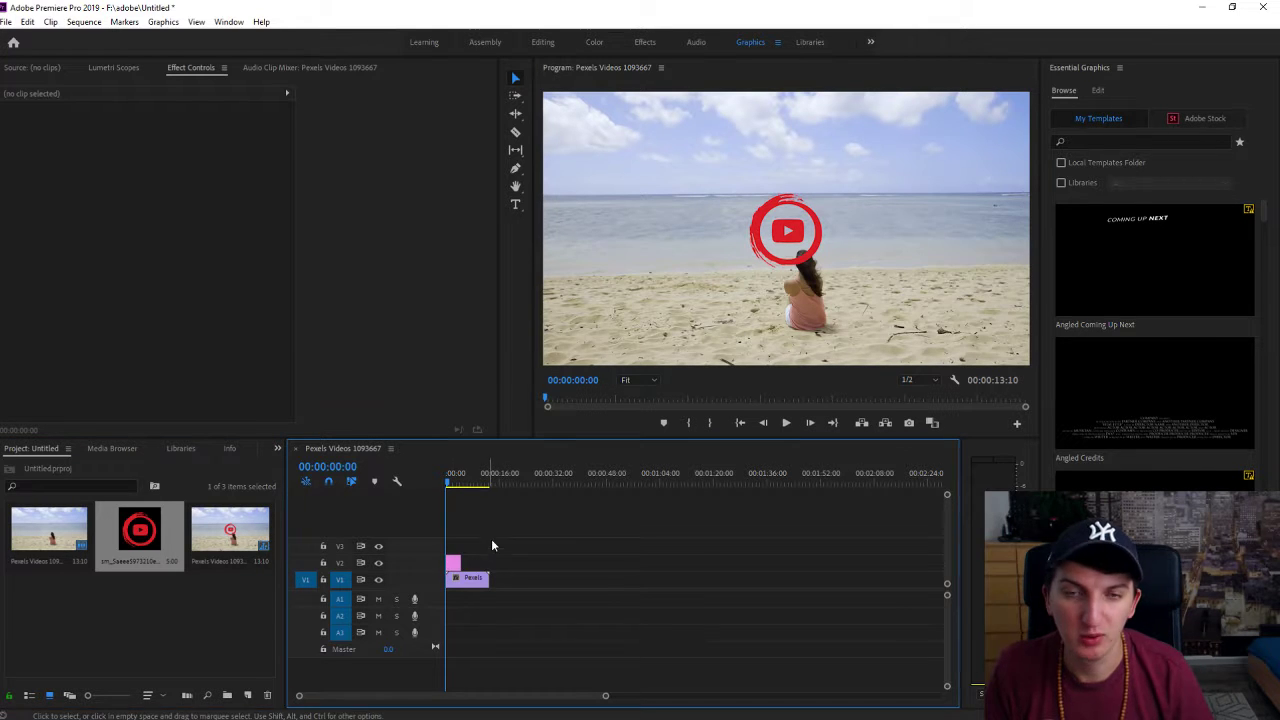
scroll(464, 540, down, 3)
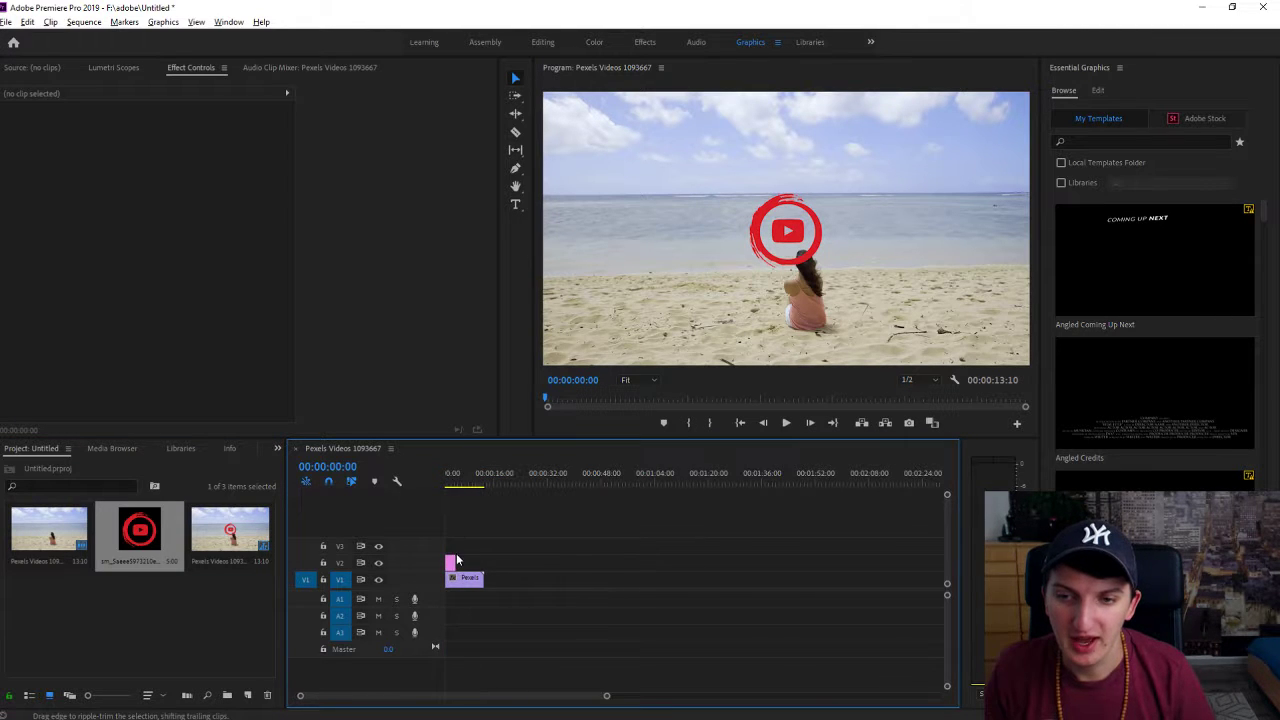
drag(483, 561, 483, 561)
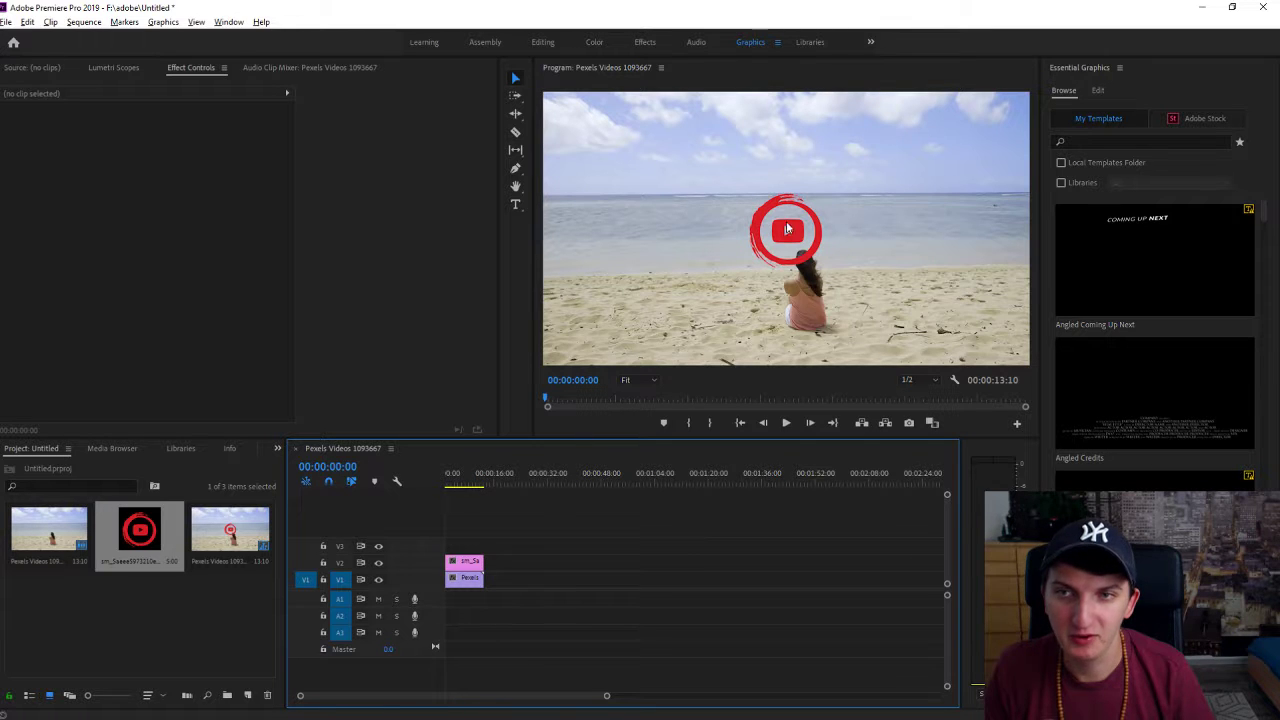
click(465, 566)
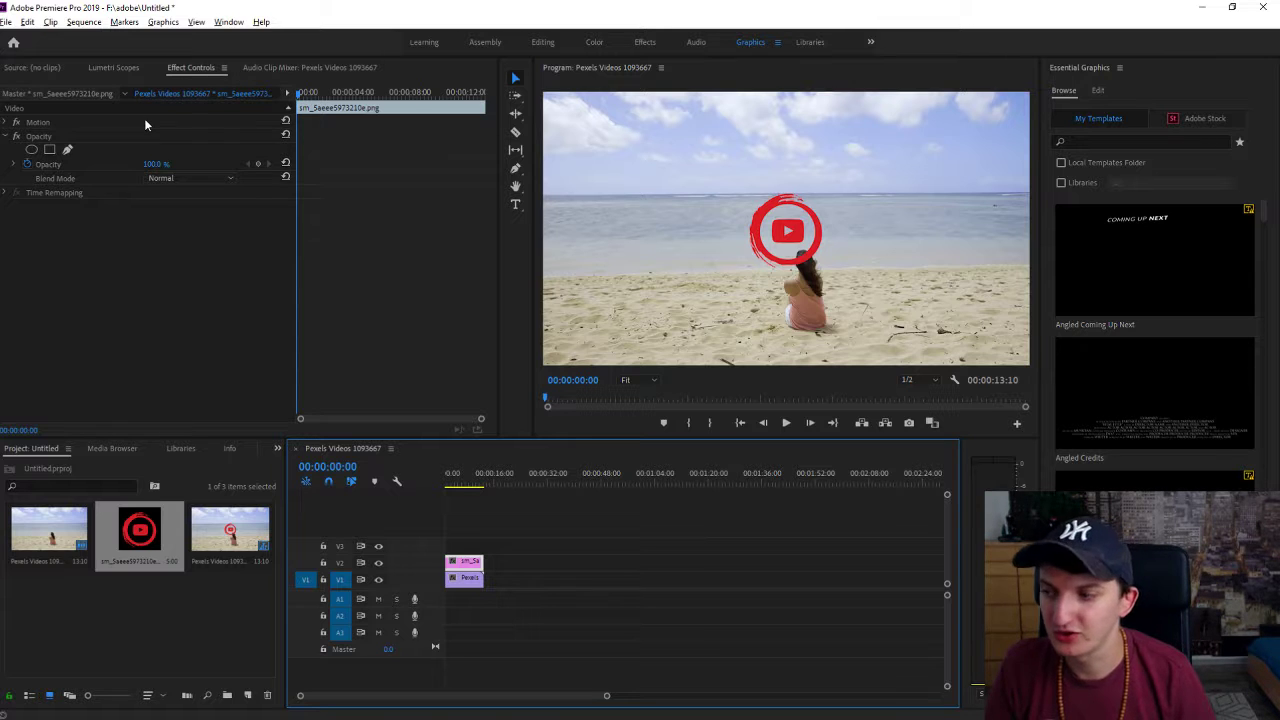
Step: Set the logo's Motion Position to 600, 288 and Scale to 184
click(6, 123)
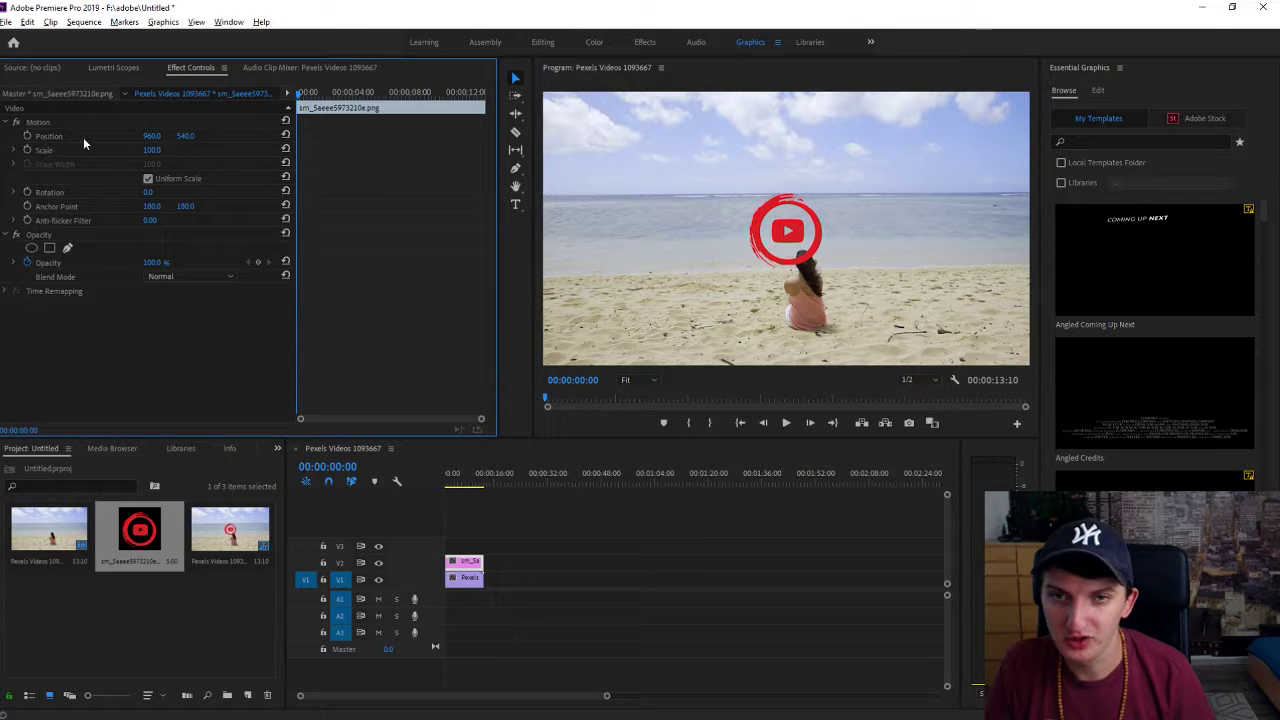
click(150, 136)
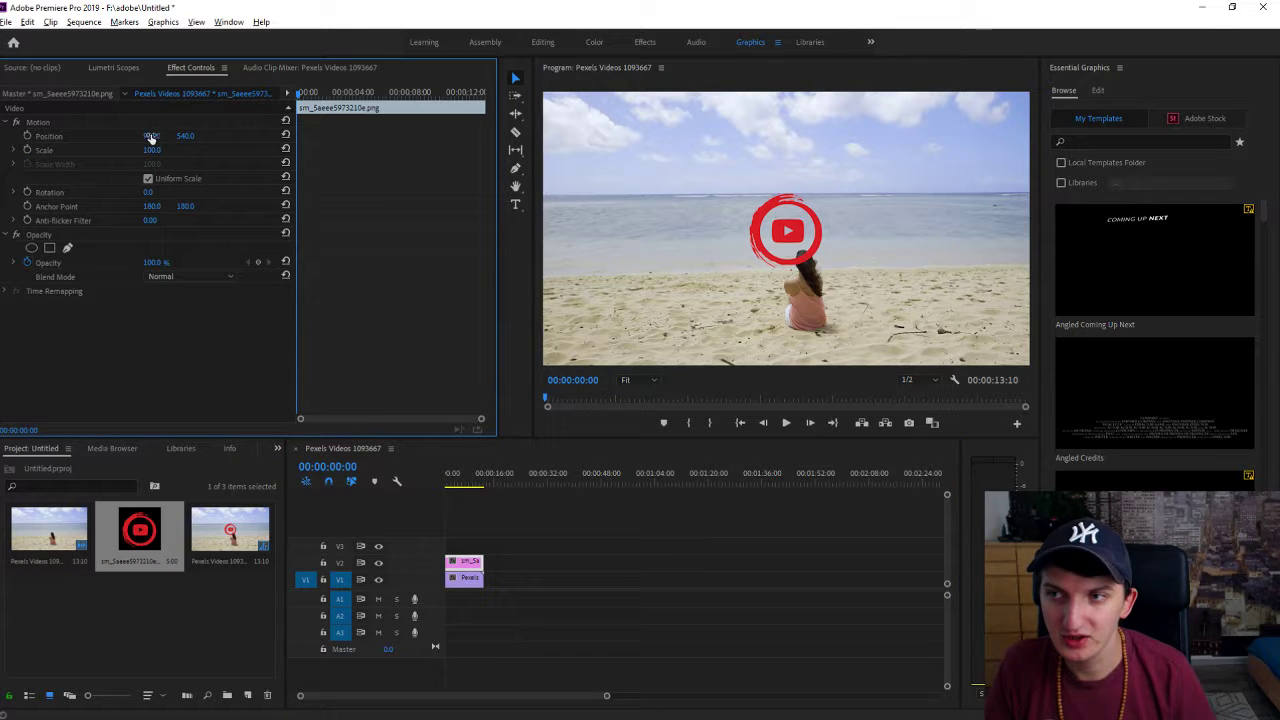
drag(151, 136, 72, 136)
mouse_move(190, 136)
mouse_down()
mouse_move(245, 136)
mouse_move(138, 136)
mouse_move(205, 136)
mouse_move(175, 150)
mouse_move(207, 150)
mouse_move(187, 161)
mouse_up()
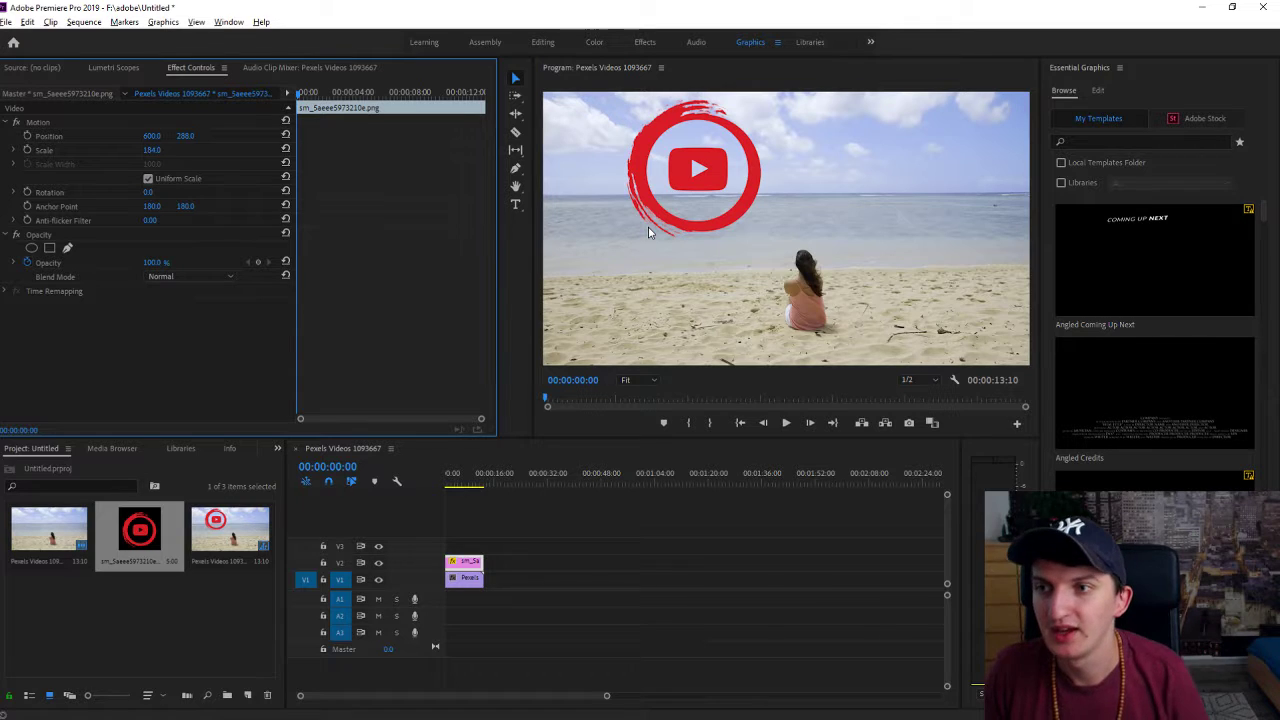
Step: Add a starting position keyframe at 0:00 with the logo off-screen left at -285, 288
click(27, 136)
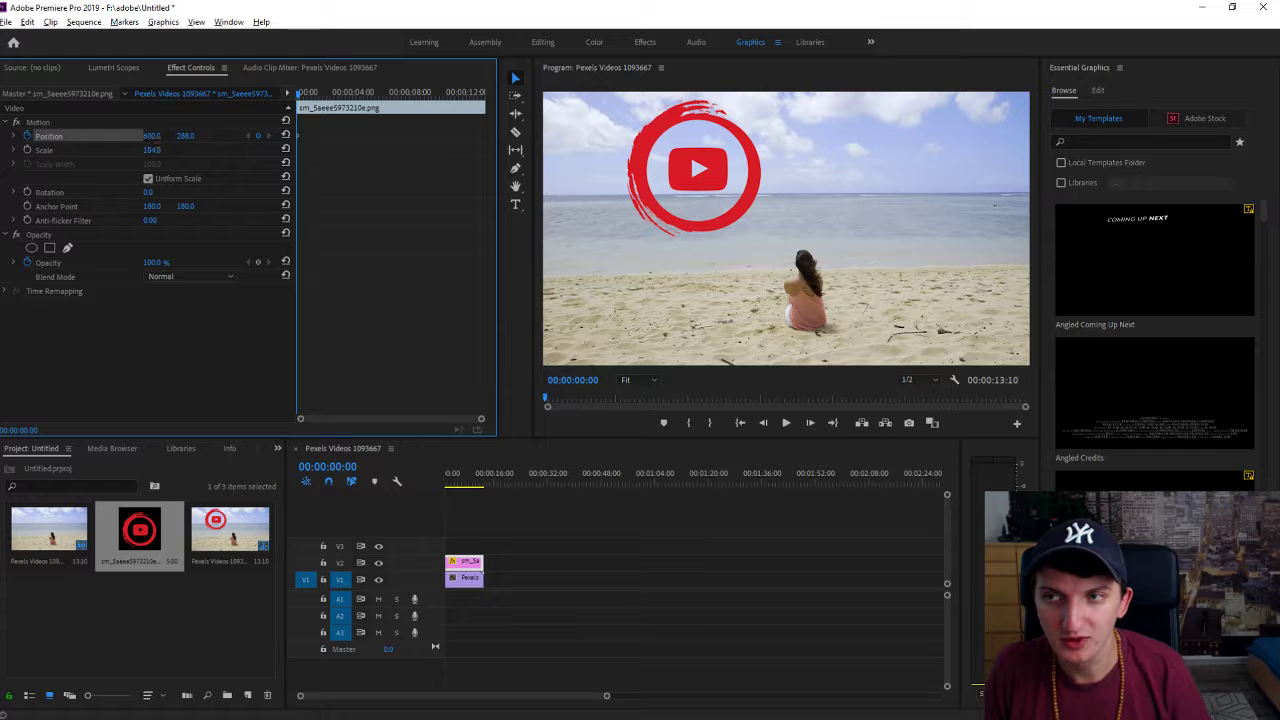
drag(151, 135, 58, 136)
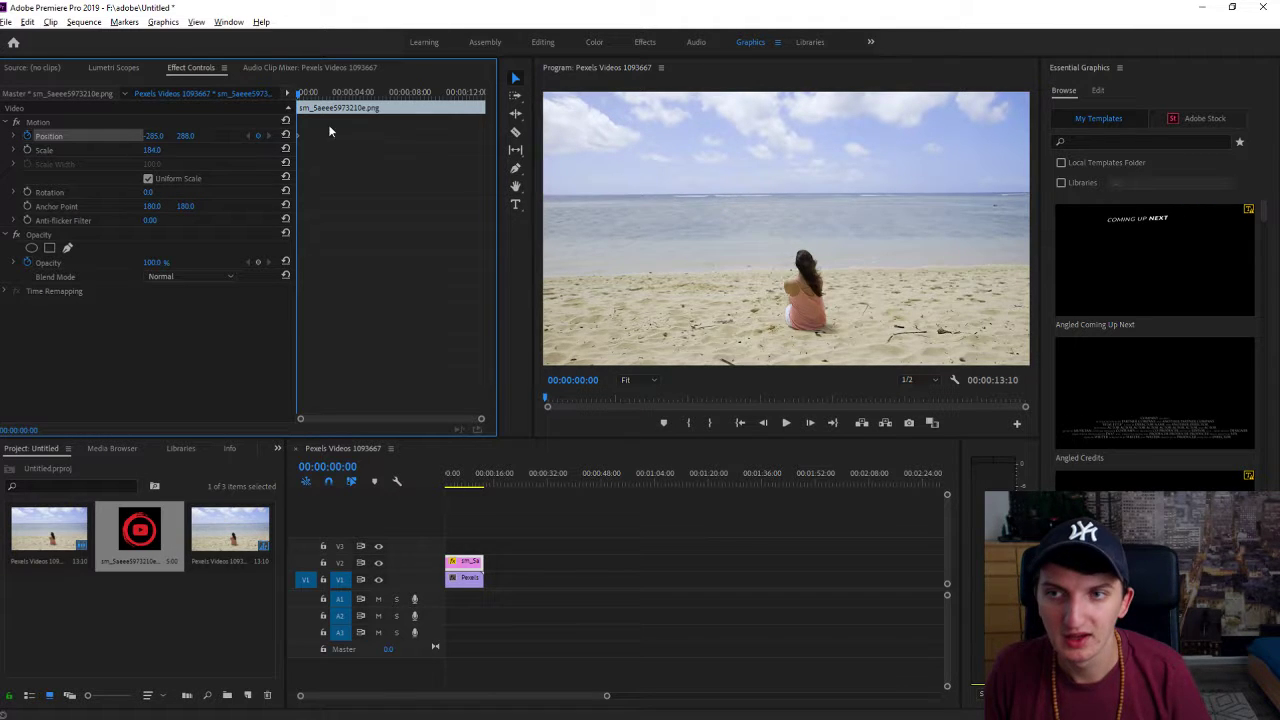
drag(298, 95, 370, 114)
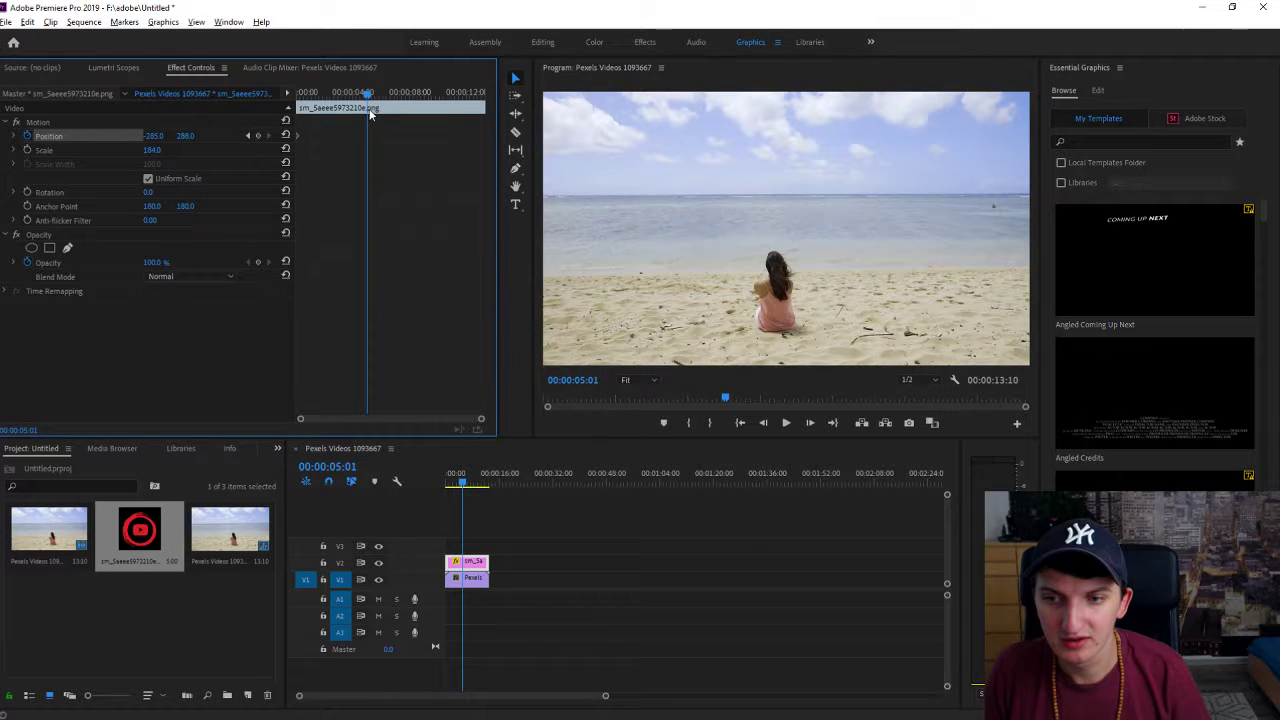
Step: Add a position keyframe at about 5 seconds returning the logo to 507, 288, and preview
click(259, 135)
drag(154, 135, 236, 135)
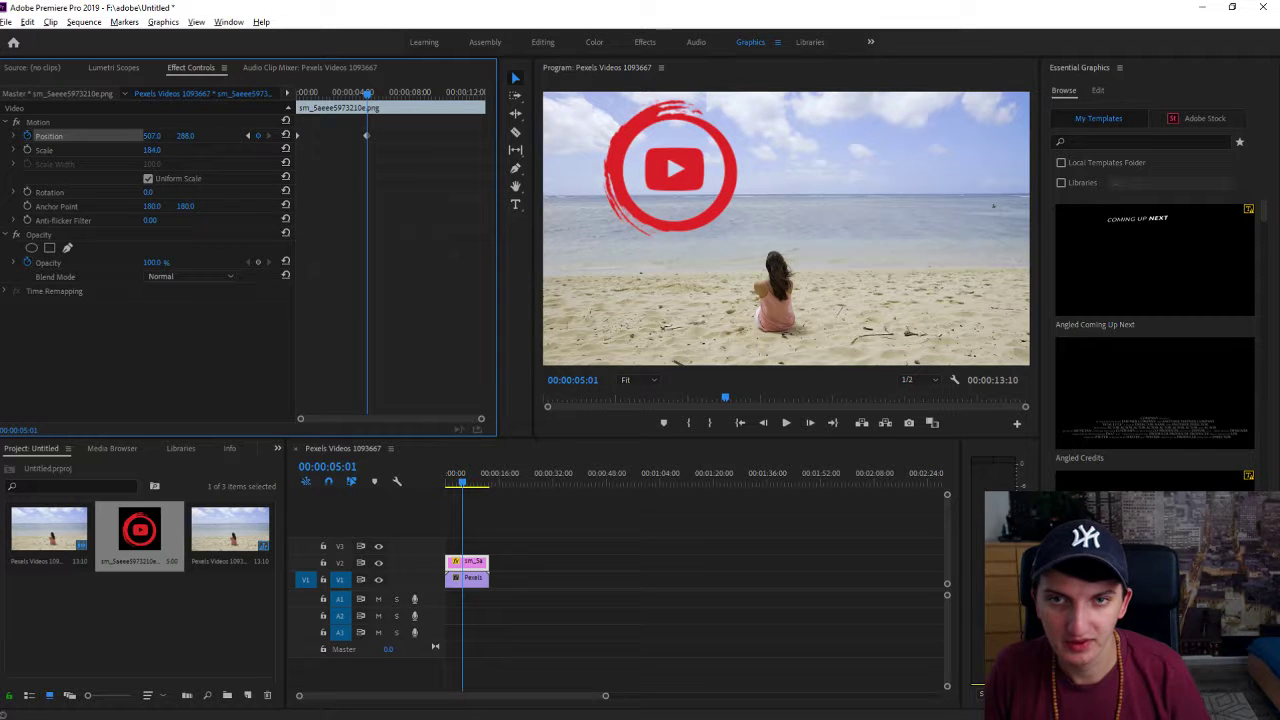
click(366, 482)
key(Home)
key(space)
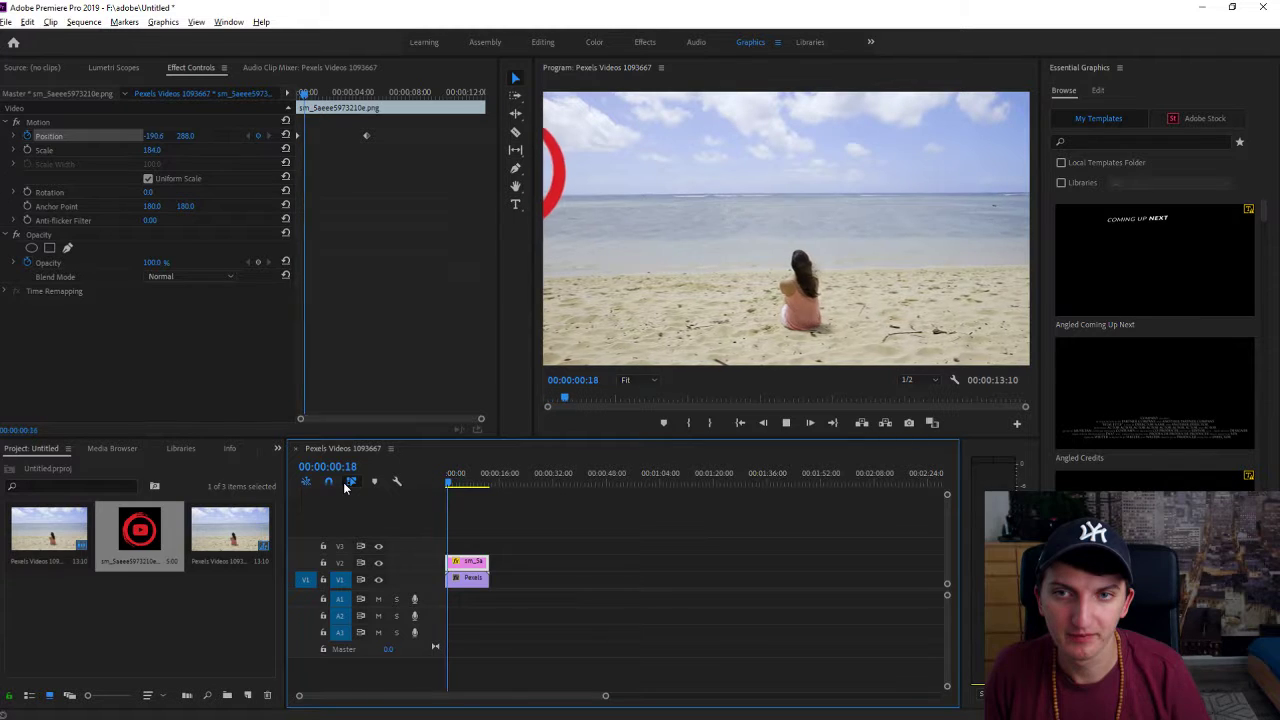
key(space)
Step: Move the end position keyframe earlier to about two seconds and replay the slide-in
click(366, 138)
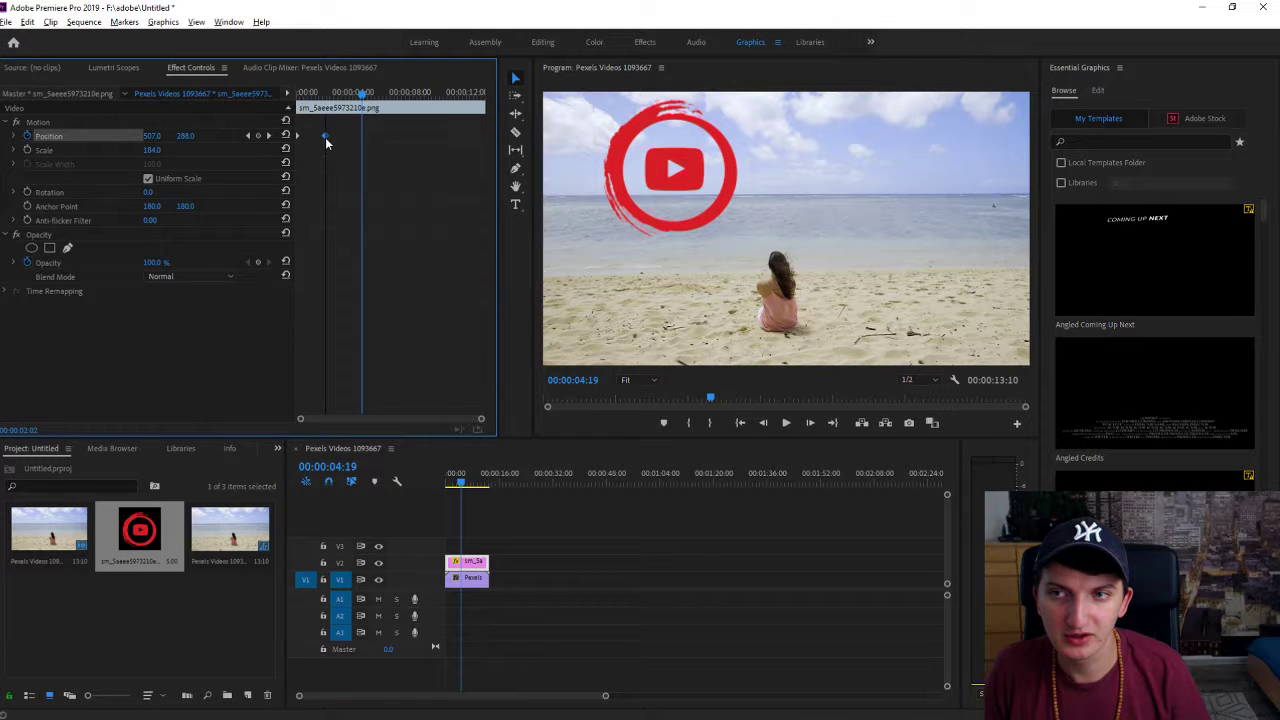
drag(360, 100, 278, 108)
key(space)
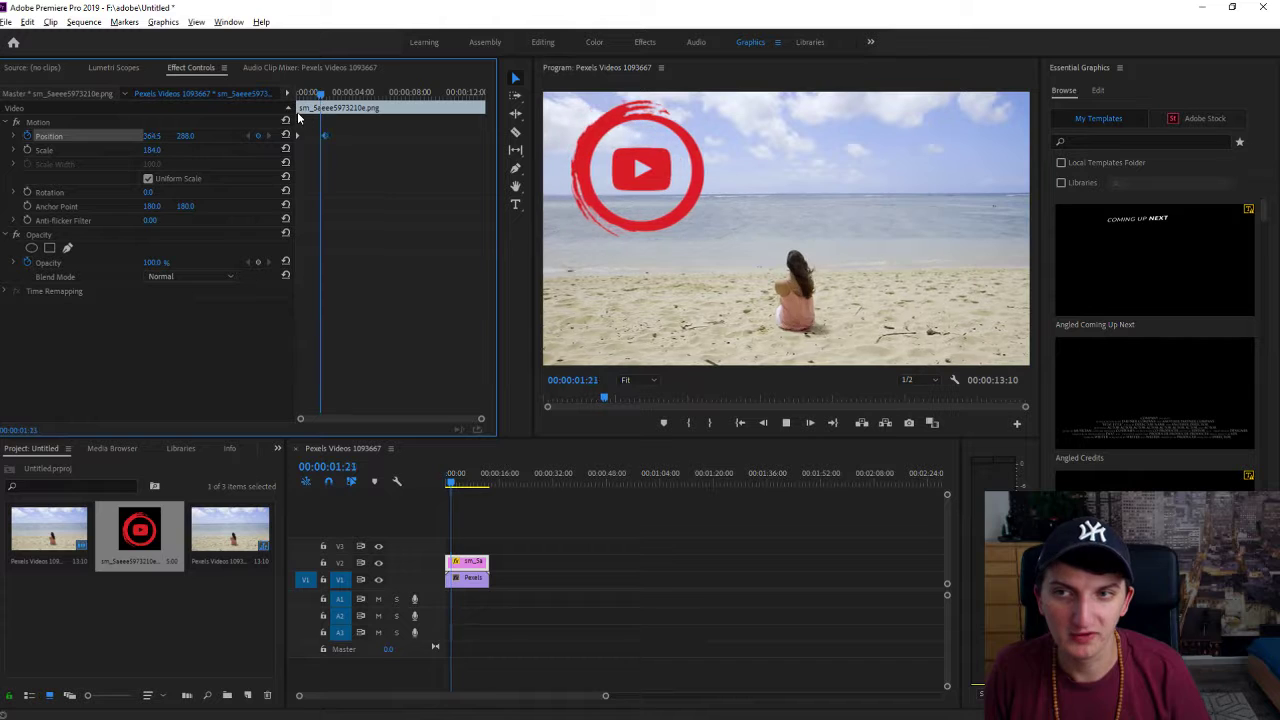
key(space)
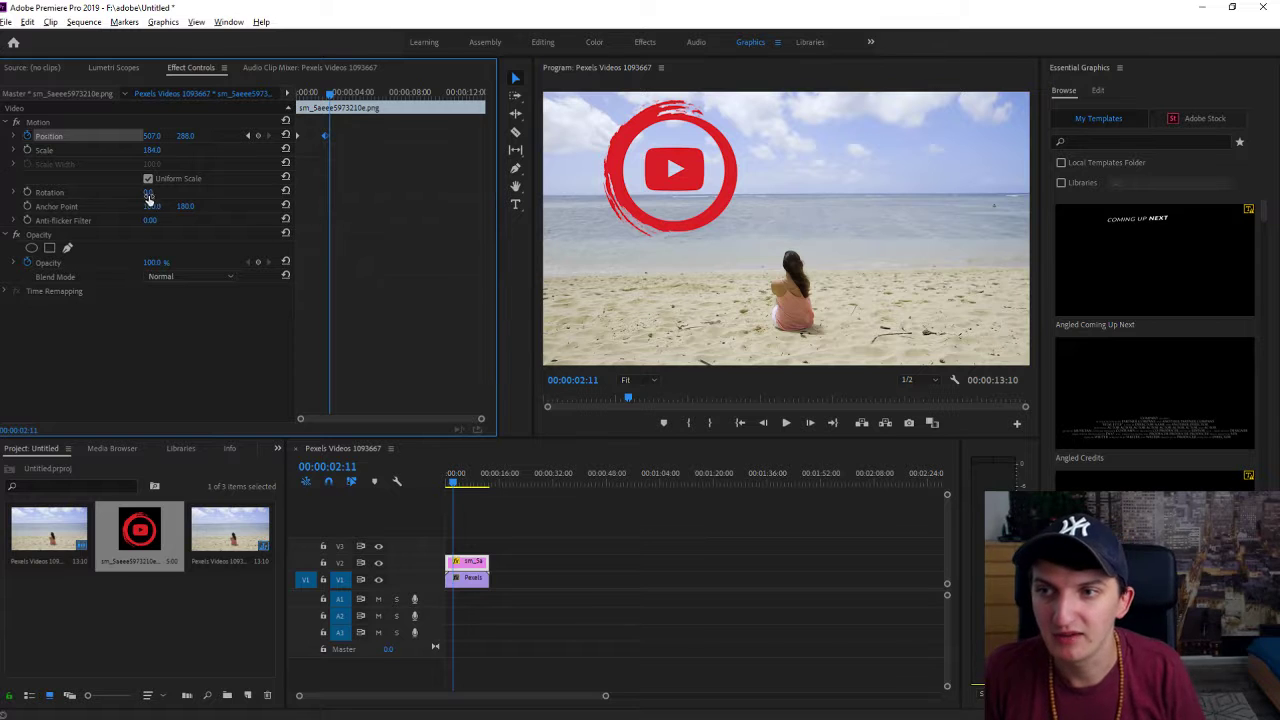
Step: Reset the logo's rotation to 0° and add a rotation keyframe near two seconds
drag(148, 192, 462, 192)
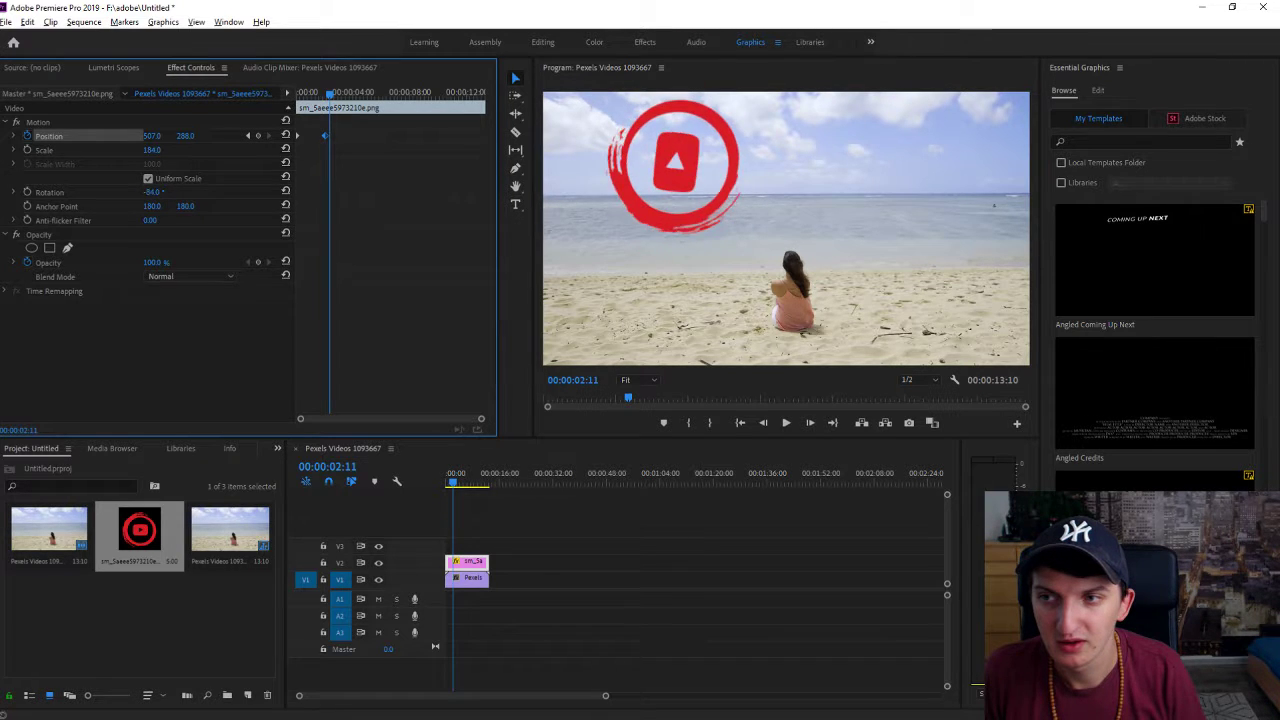
click(285, 192)
drag(332, 96, 324, 103)
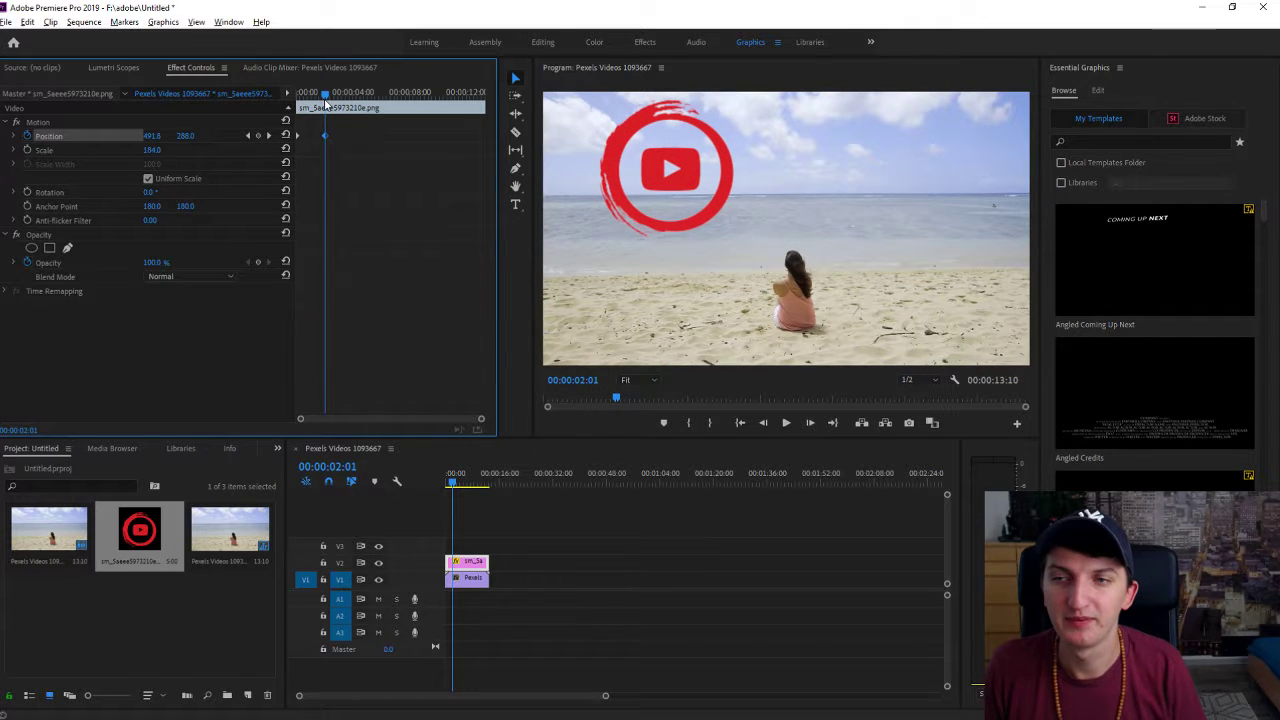
click(27, 192)
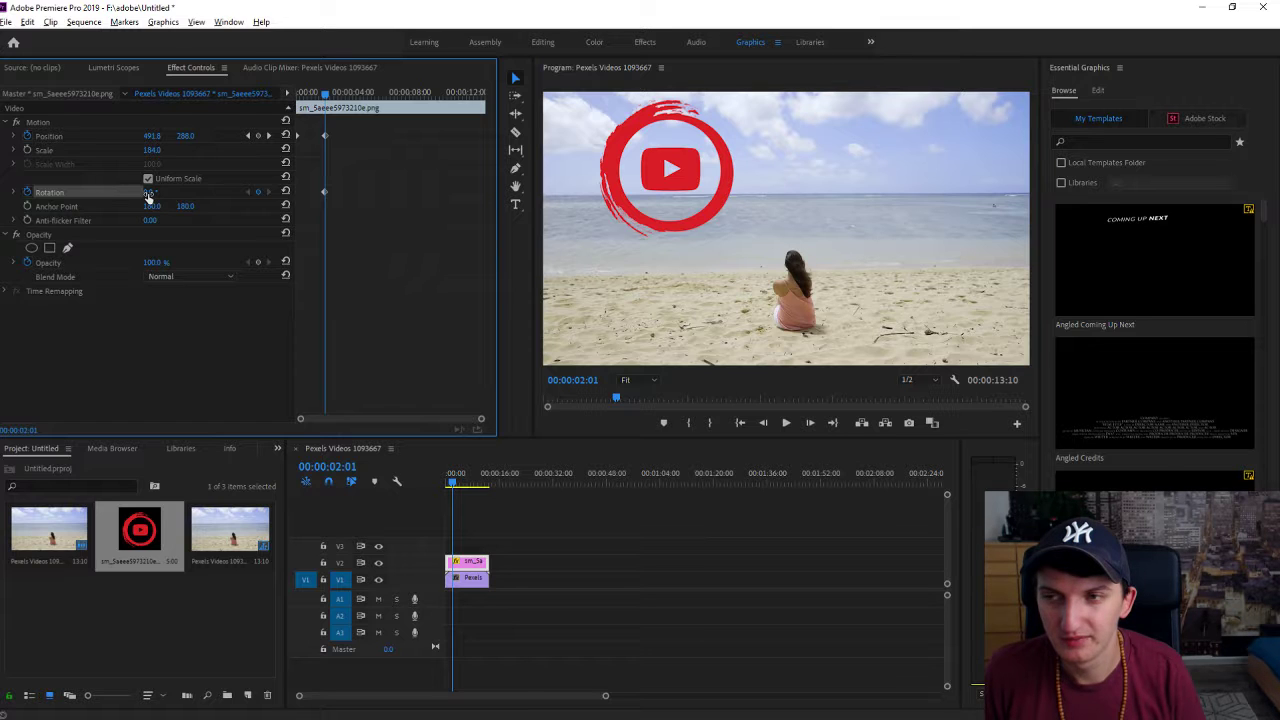
drag(327, 94, 365, 112)
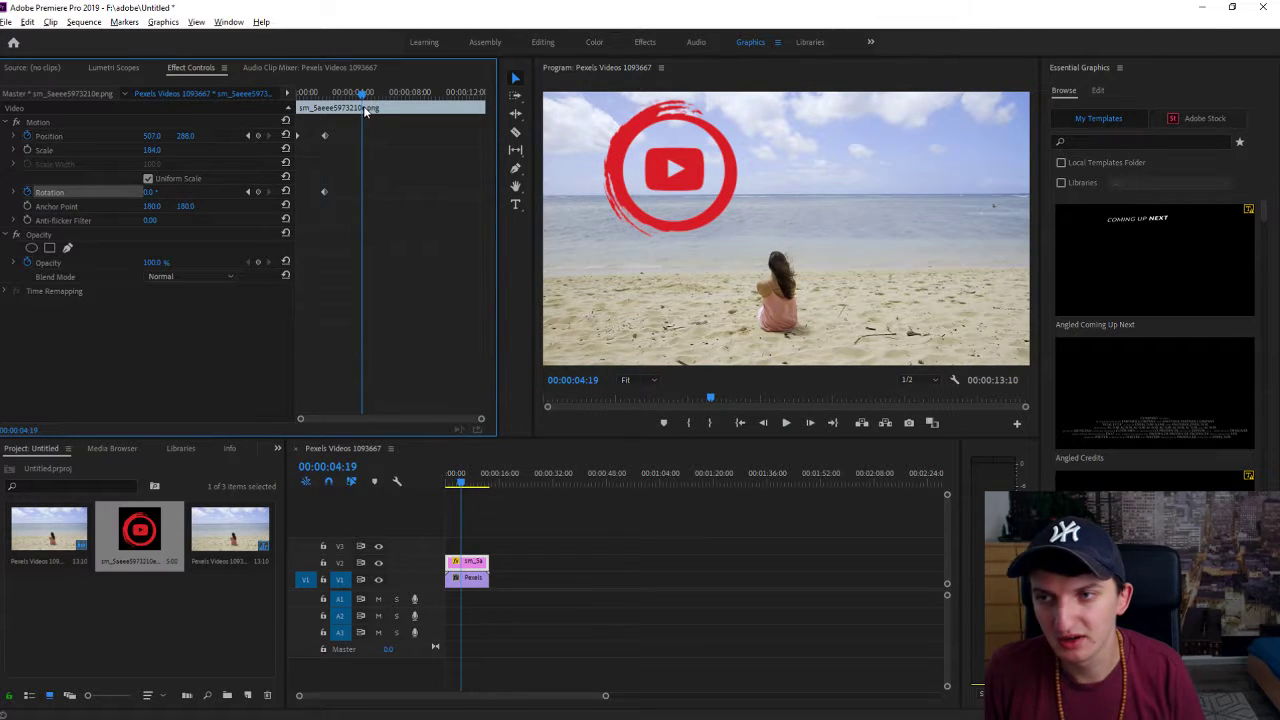
Step: Add a rotation keyframe at 00:00:04:19 of about one full turn and preview the spin
click(257, 192)
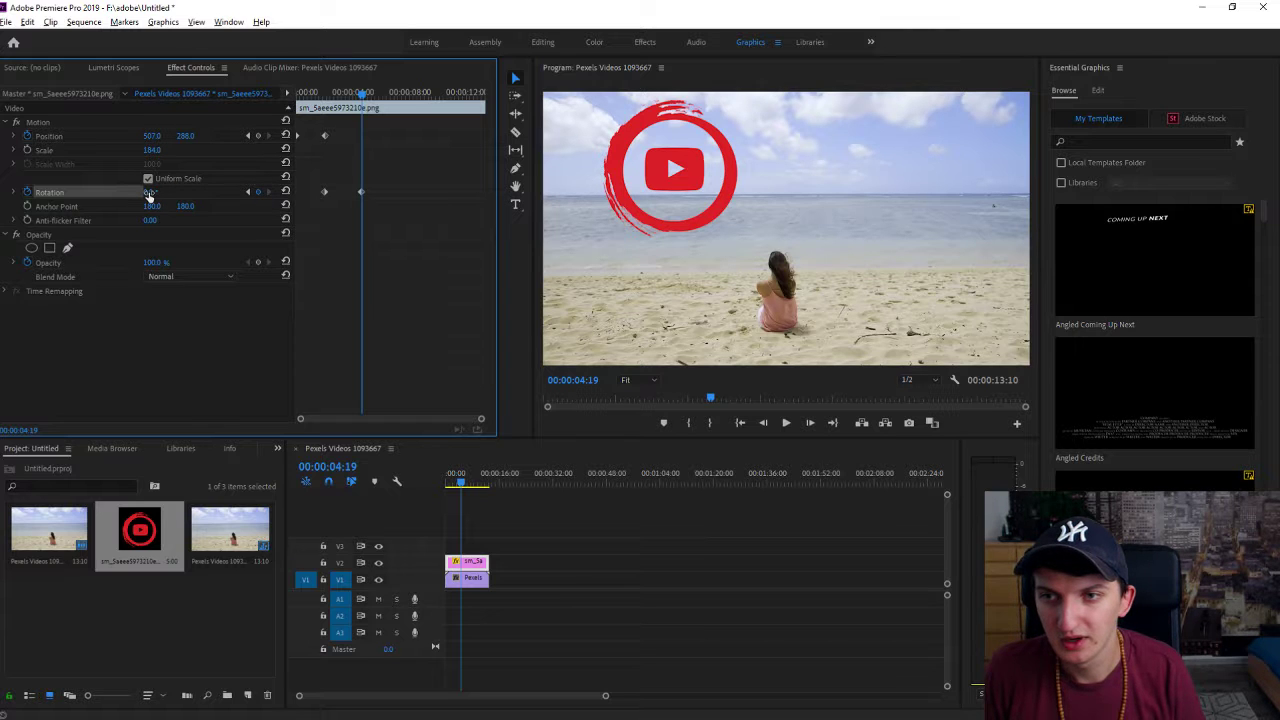
drag(149, 195, 530, 195)
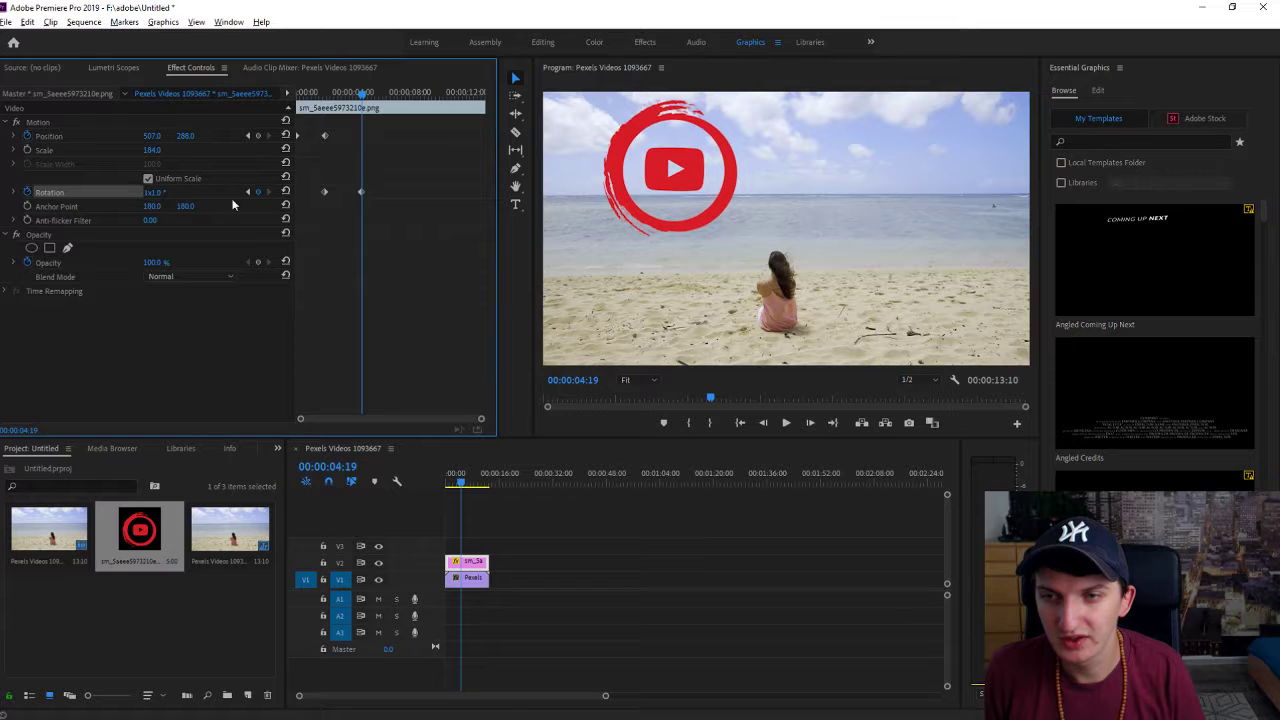
drag(463, 487, 312, 482)
key(space)
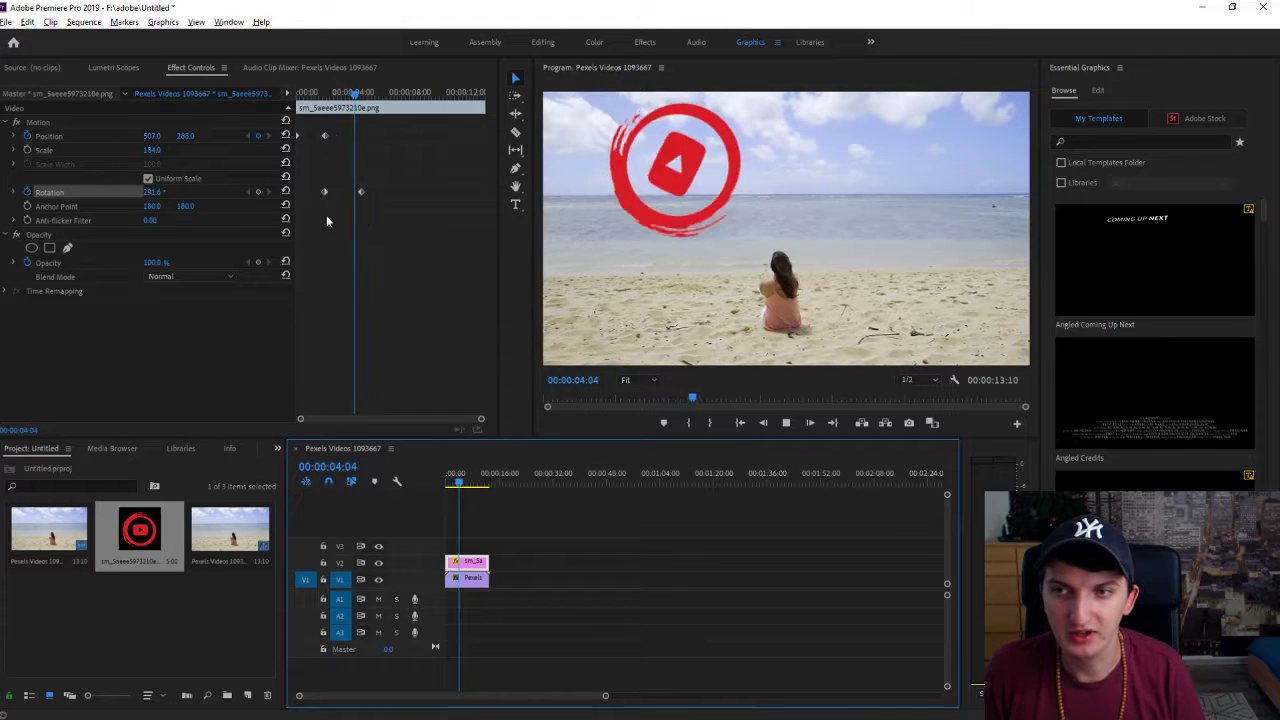
key(space)
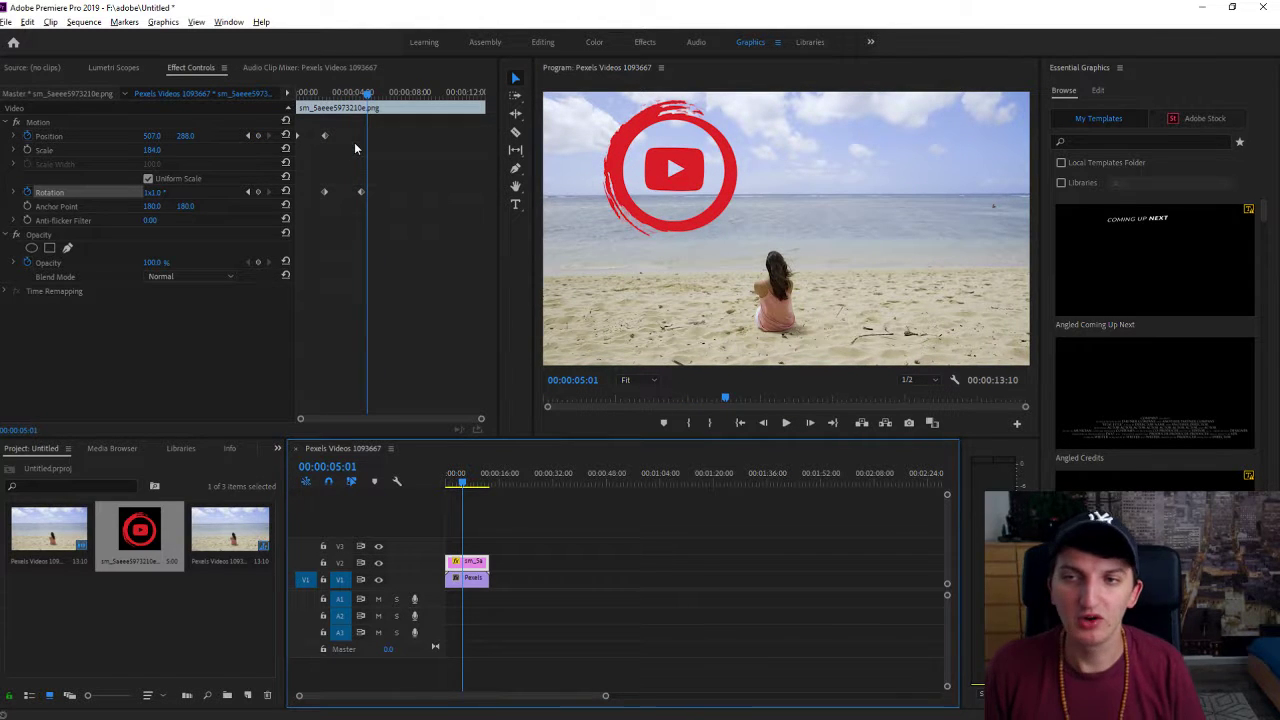
drag(353, 154, 298, 116)
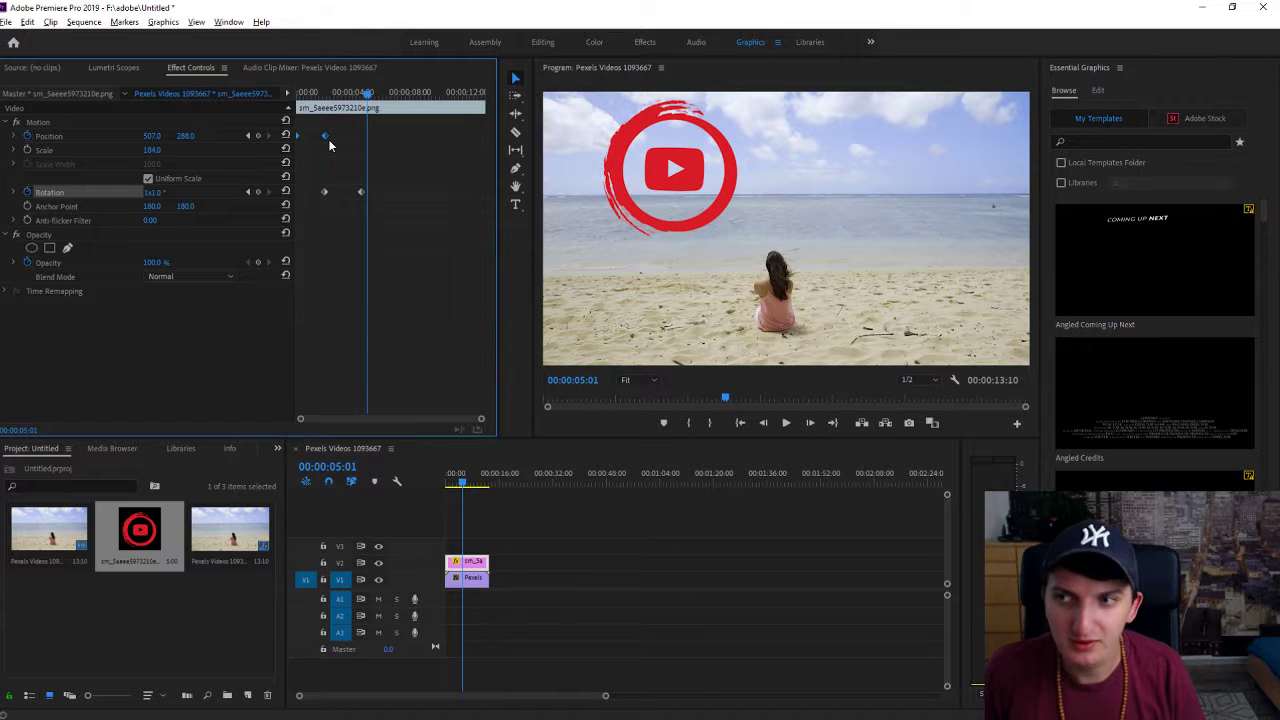
Step: Apply Ease In temporal interpolation to the landing keyframe and preview the slowed settle
right_click(323, 139)
mouse_move(378, 249)
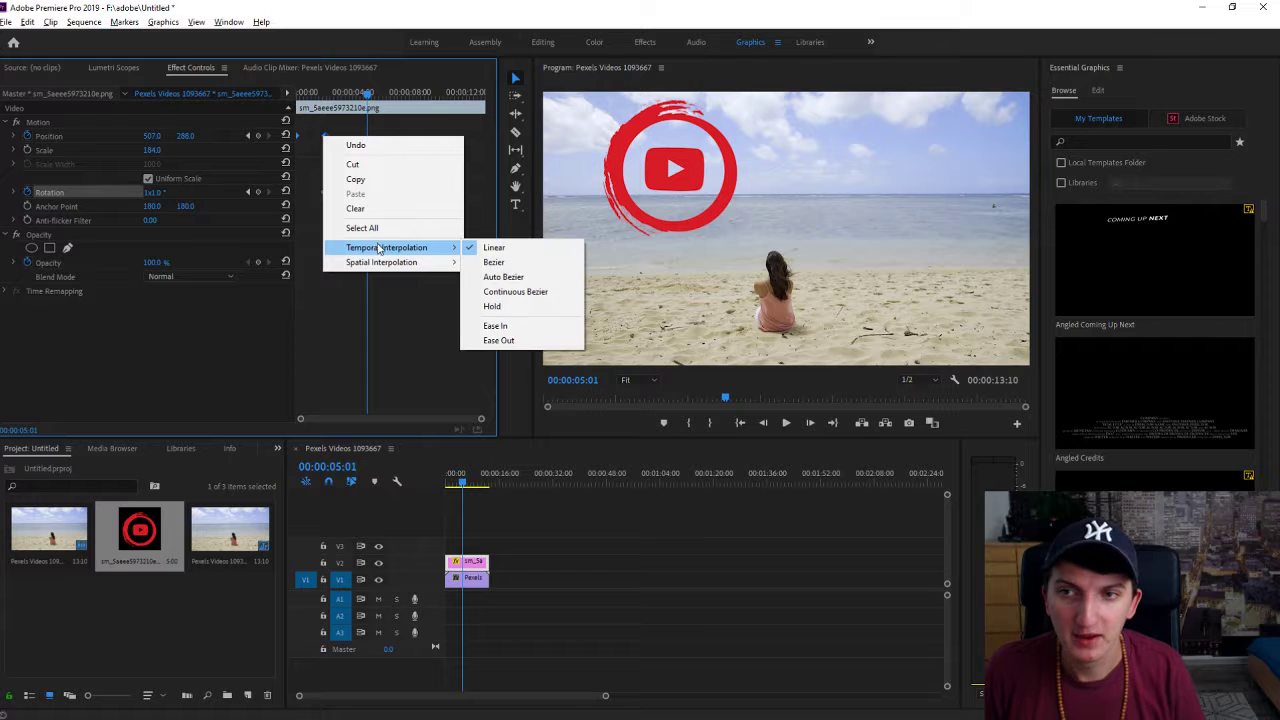
click(491, 327)
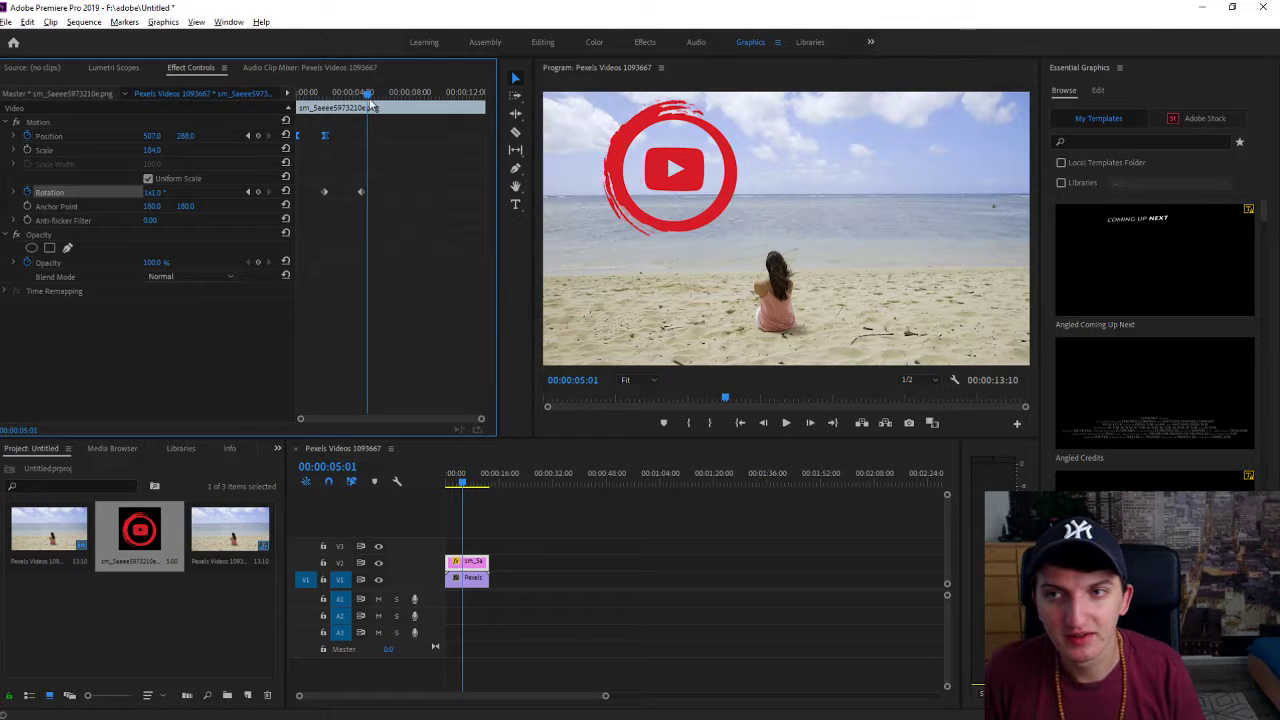
drag(367, 95, 234, 107)
key(space)
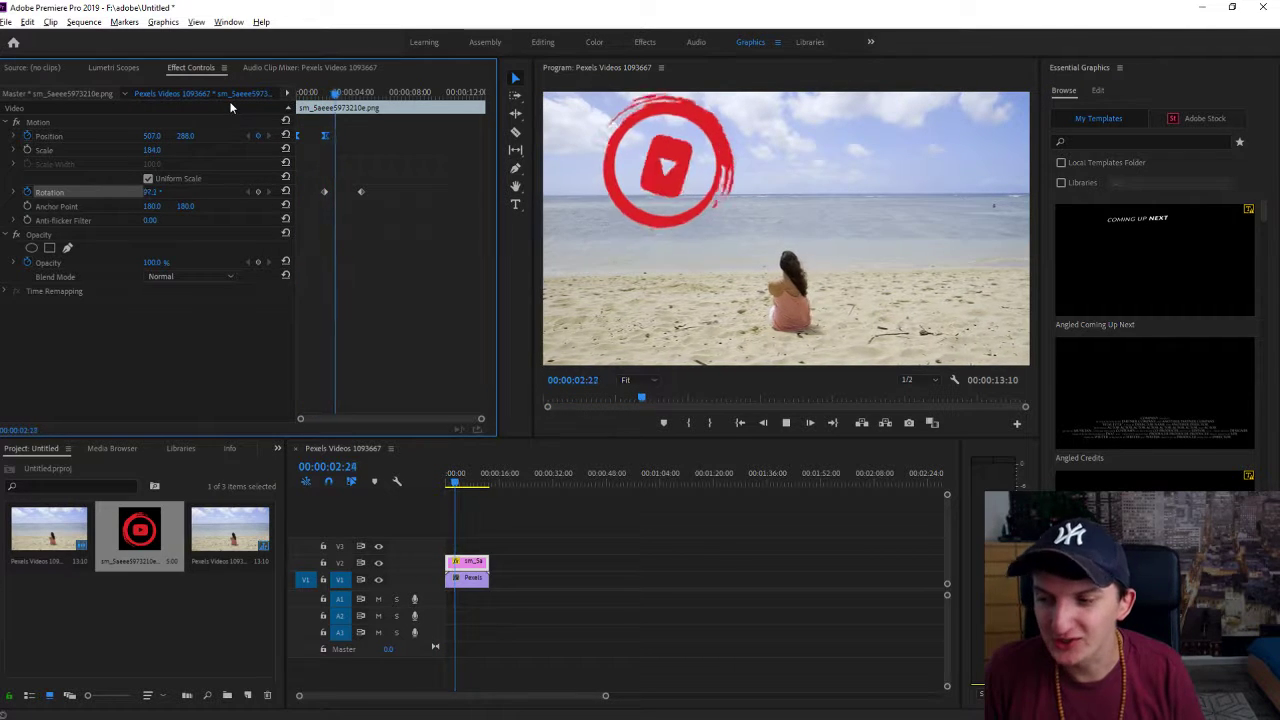
key(space)
drag(365, 93, 361, 98)
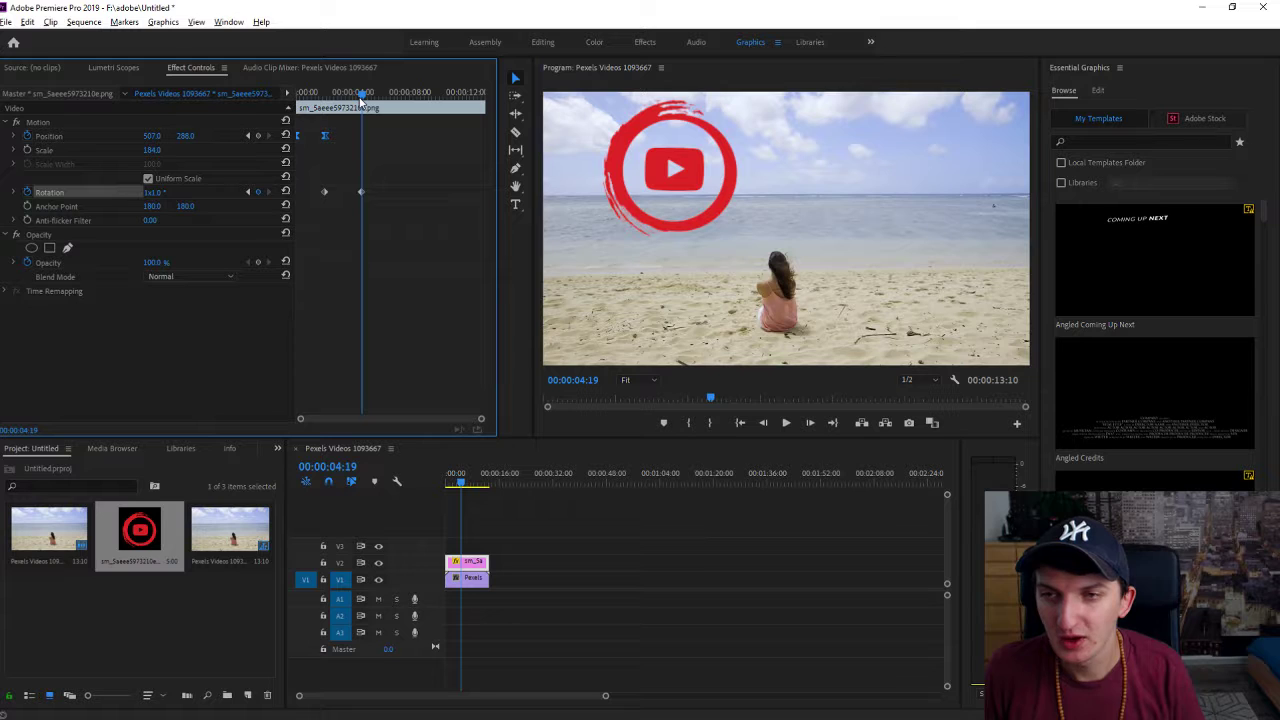
Step: Keyframe Scale from 184 at 00:00:04:19 down to 0 at 00:00:06:00, then preview
click(28, 150)
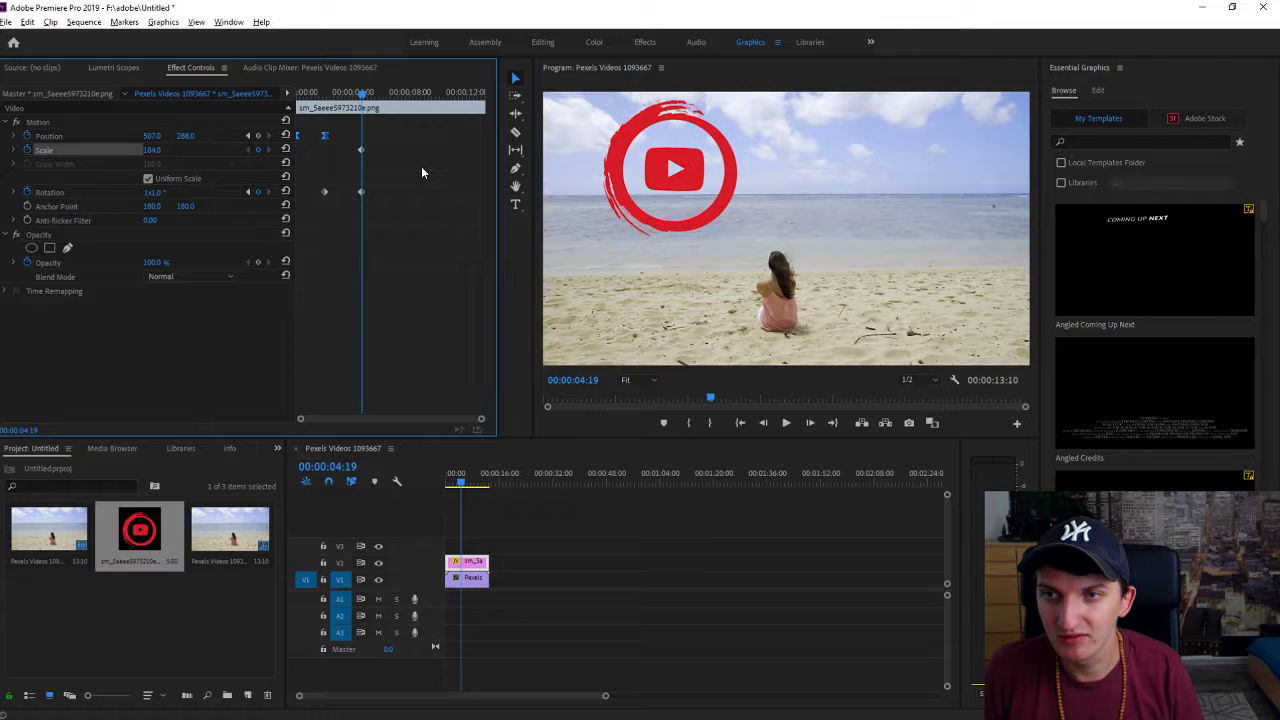
drag(365, 92, 426, 110)
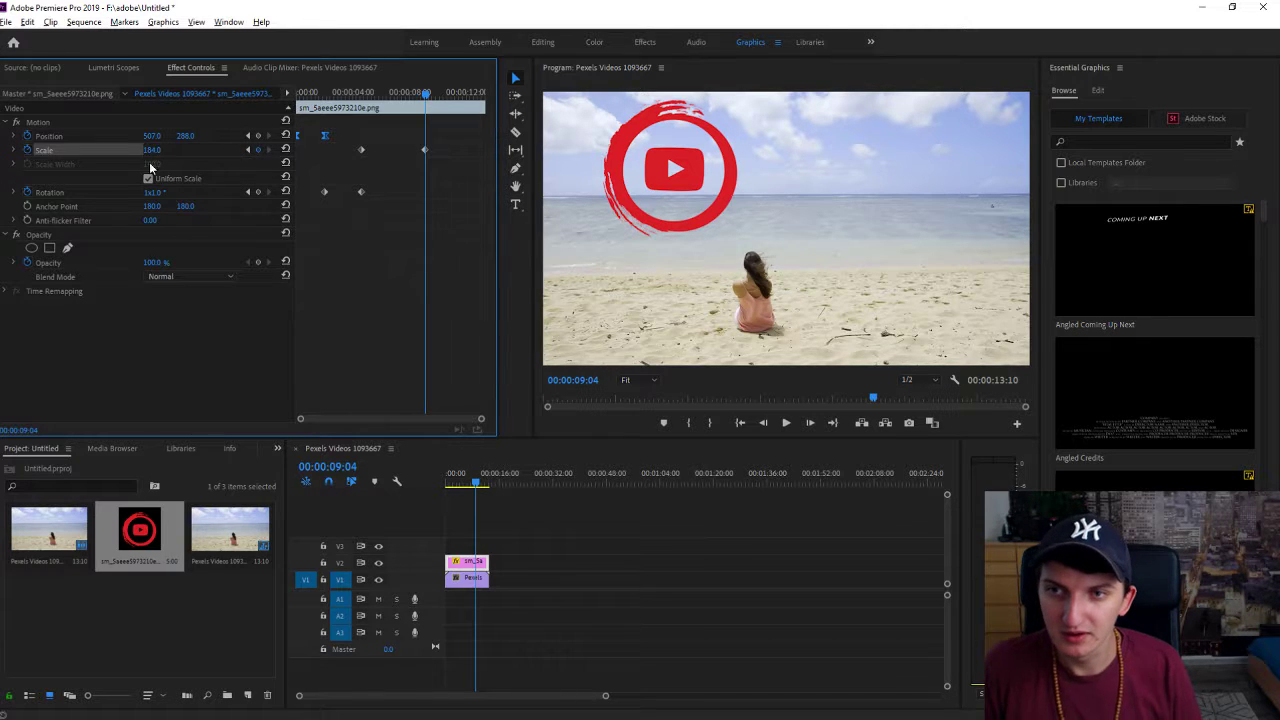
drag(151, 150, 60, 150)
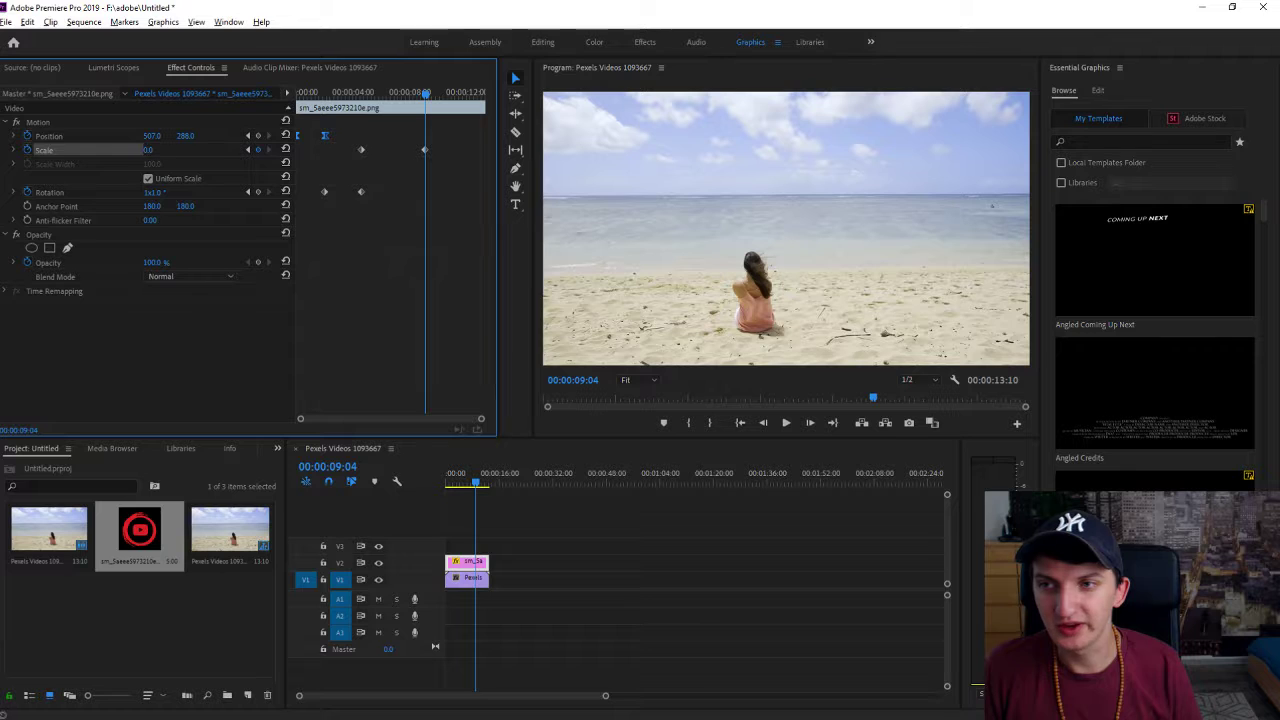
drag(424, 150, 381, 155)
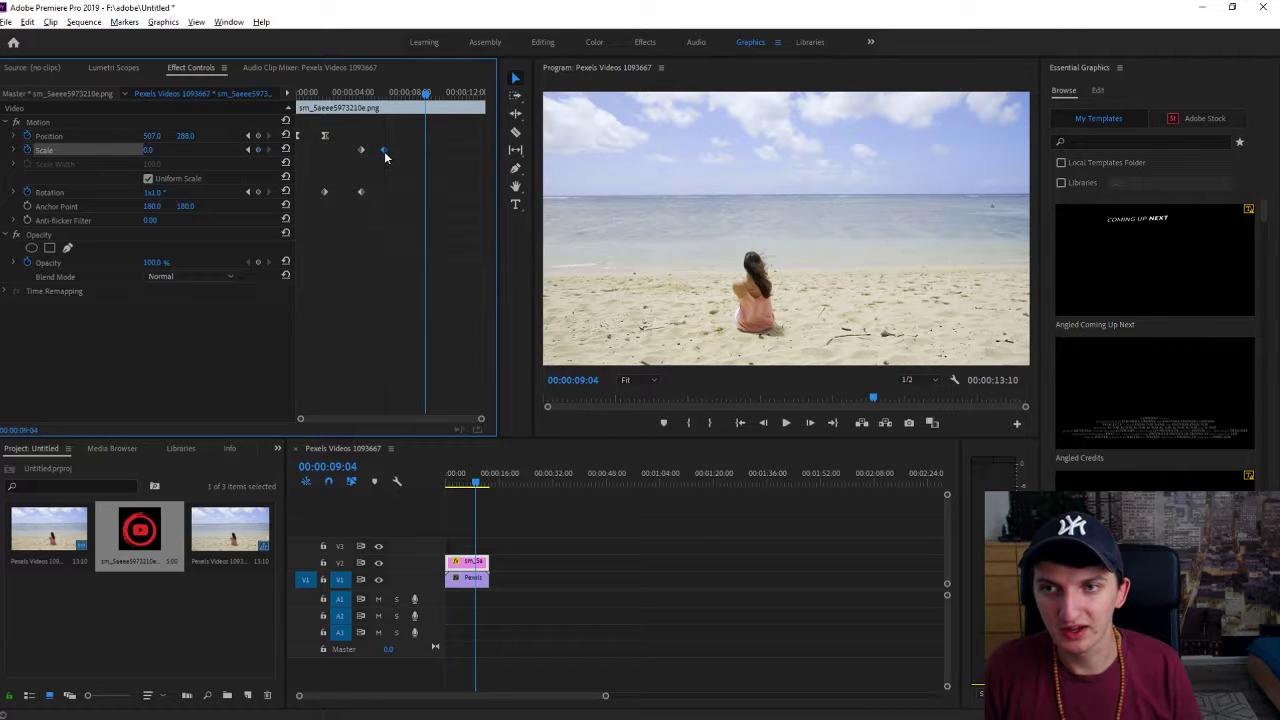
drag(426, 93, 253, 108)
key(space)
key(space)
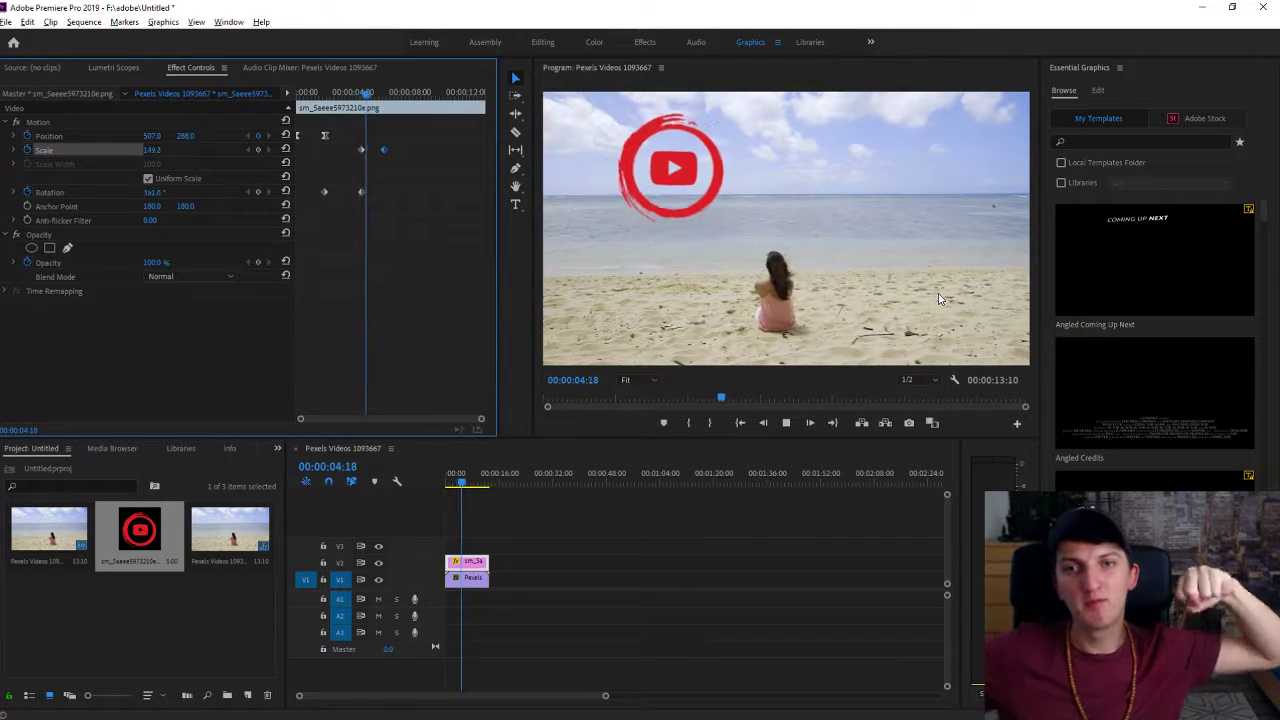
key(space)
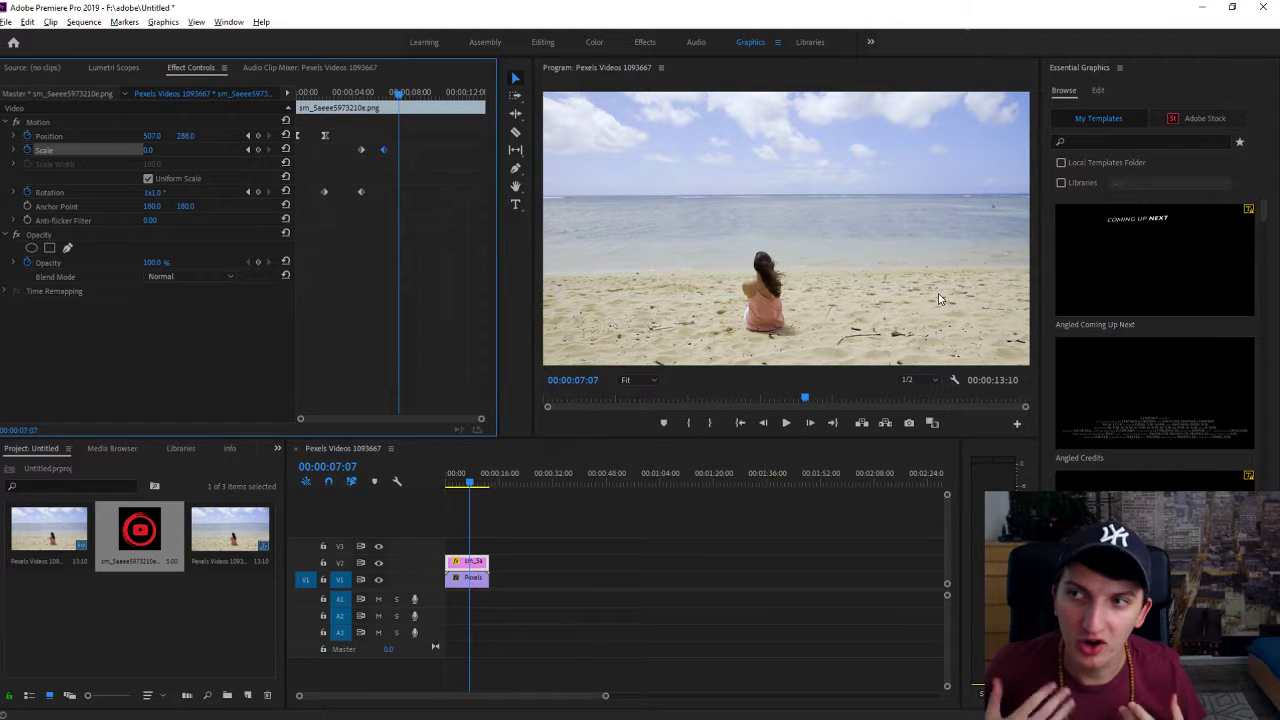